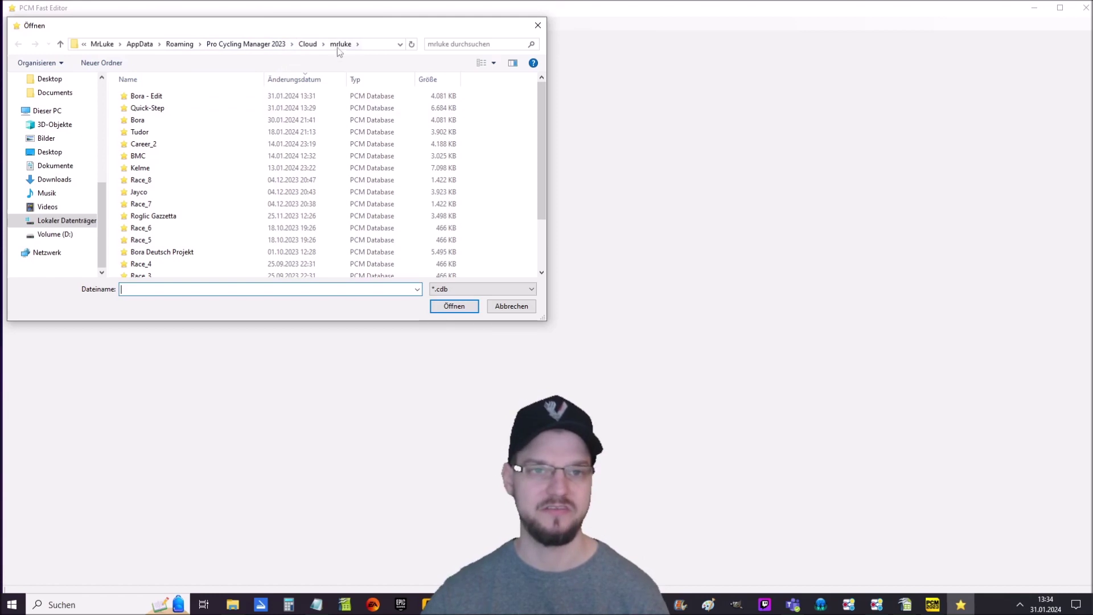
- Open the Bora - Edit database and display its Cyclists table
left_click(155, 97)
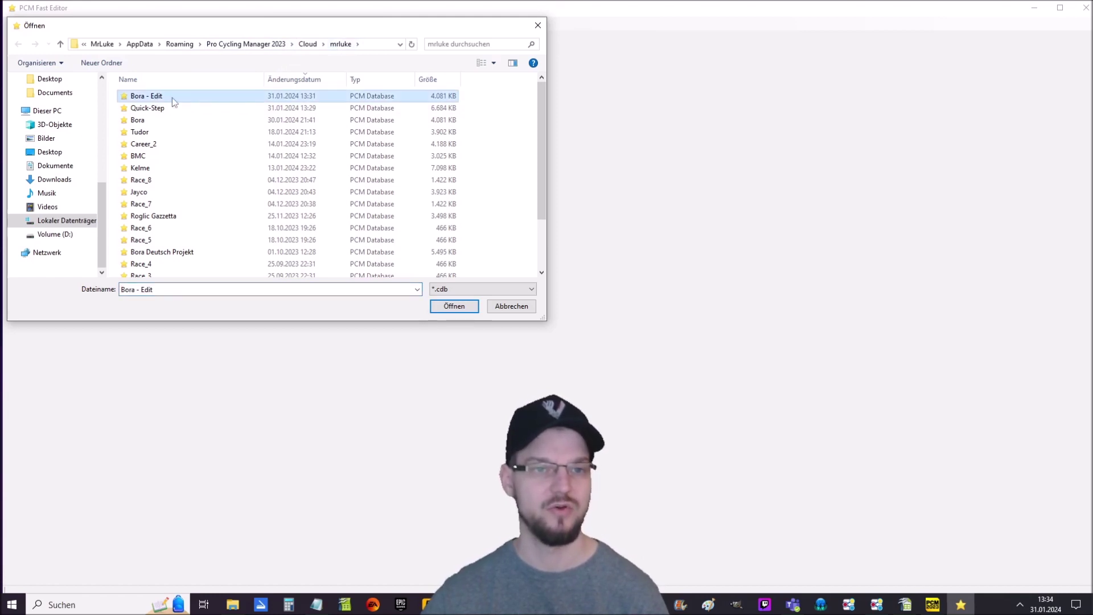
double_click(169, 98)
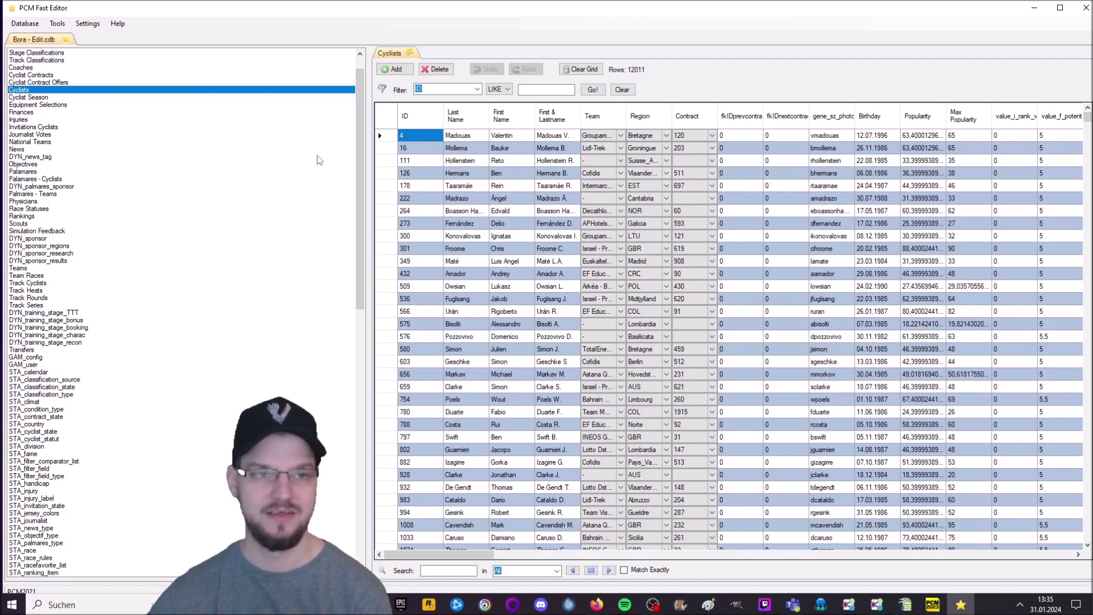
left_click_drag(361, 116, 365, 87)
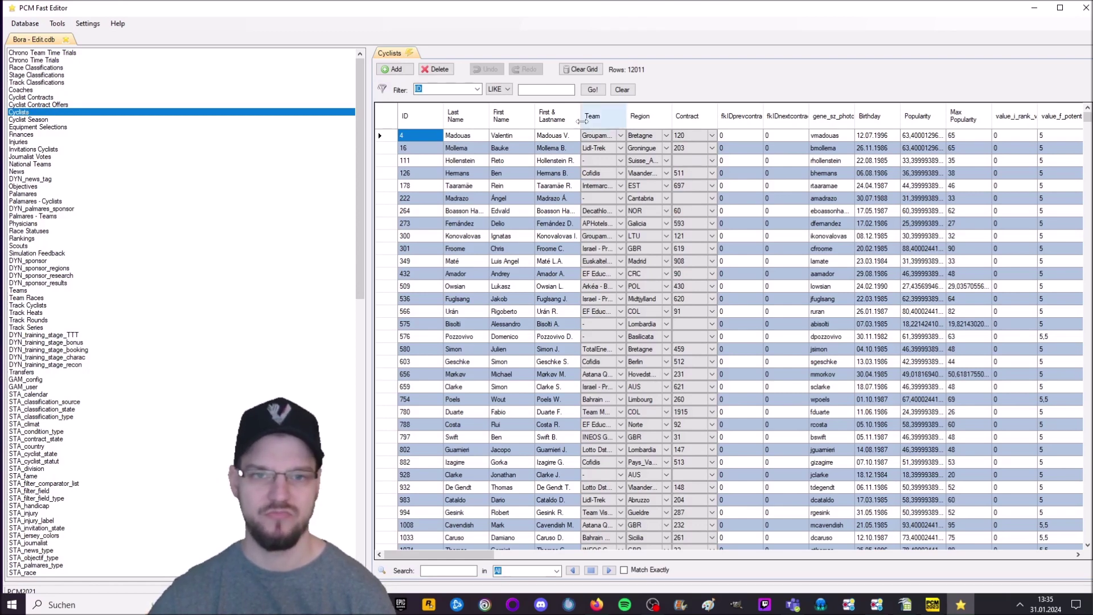
- Filter the Cyclists table by last name Pogacar and look through the rider's attribute columns
left_click(478, 89)
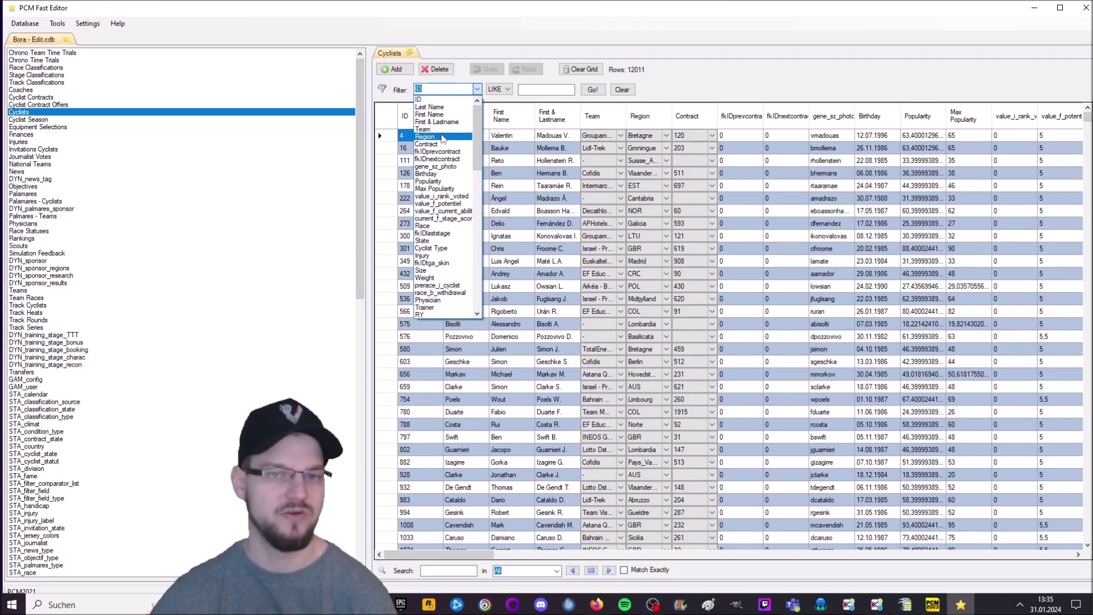
left_click(450, 107)
left_click(536, 90)
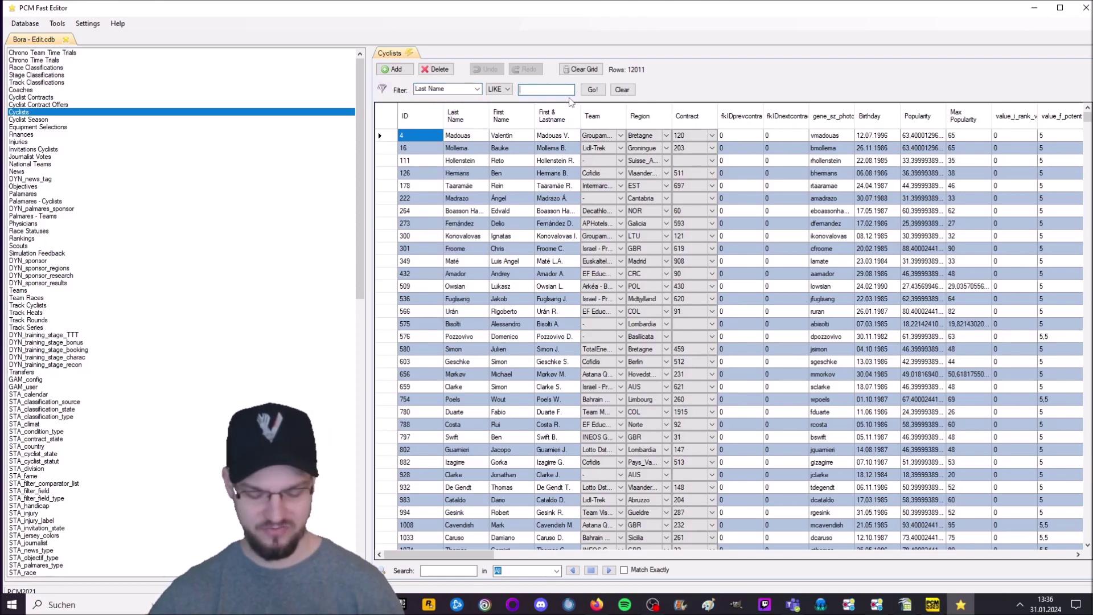
type("Pogacar")
key("Return")
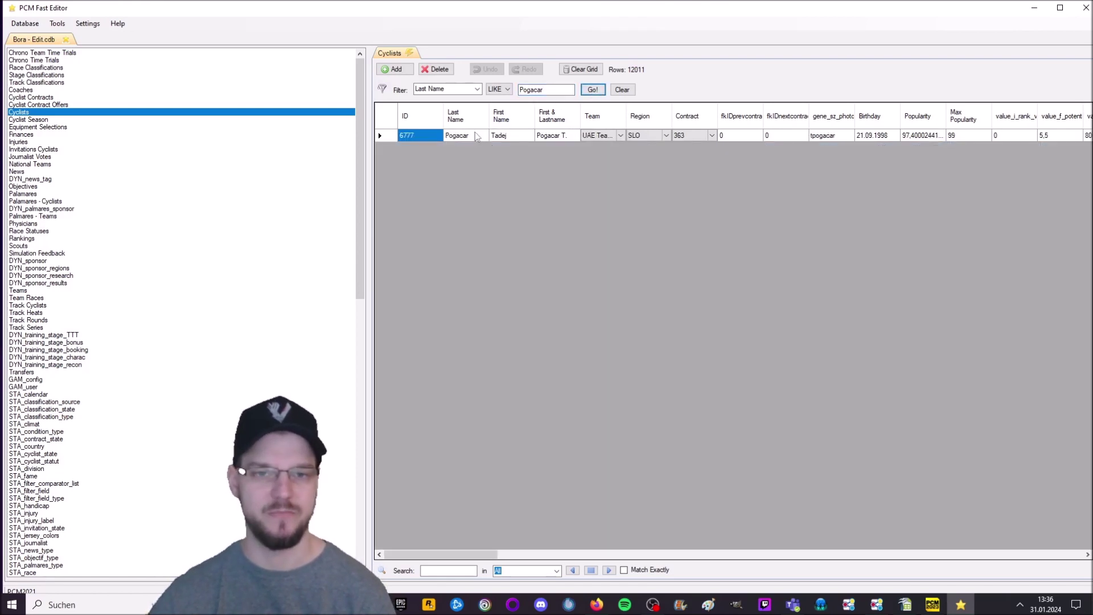
left_click(467, 138)
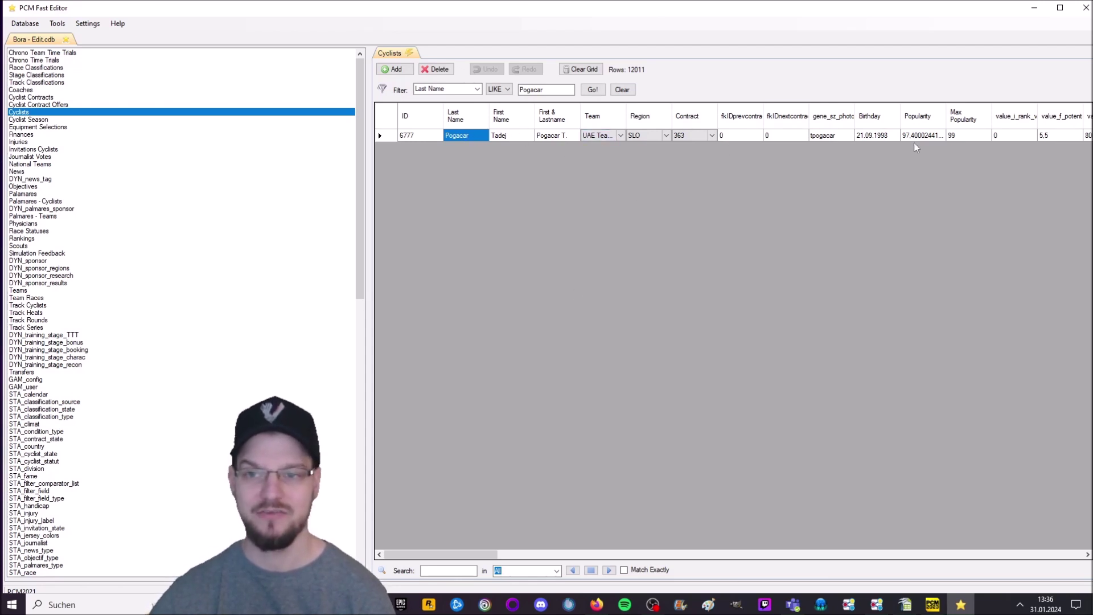
left_click_drag(482, 549, 696, 533)
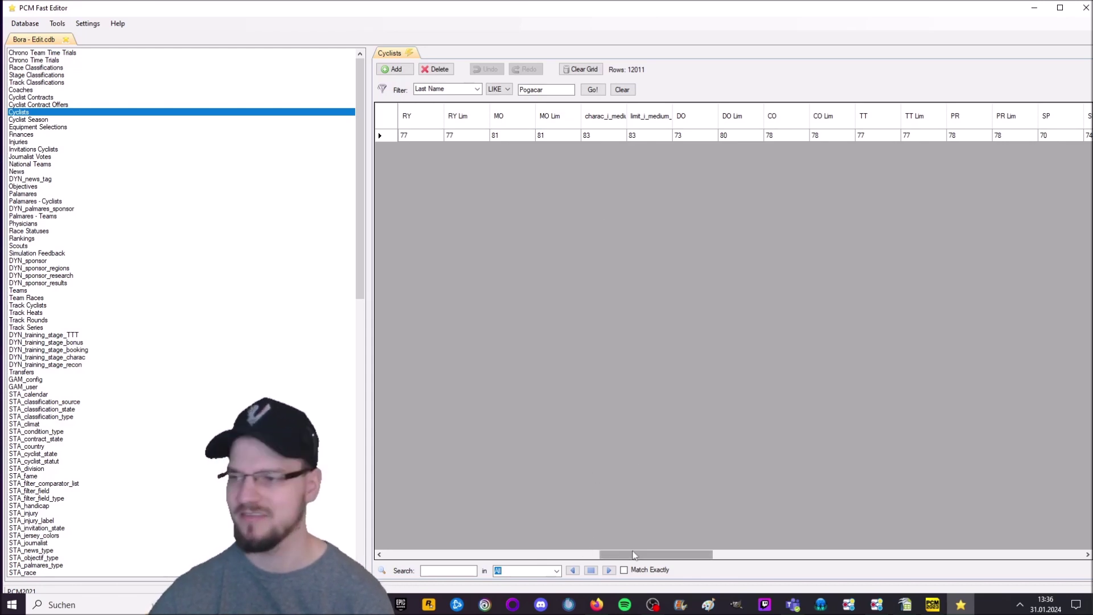
left_click_drag(642, 556, 425, 557)
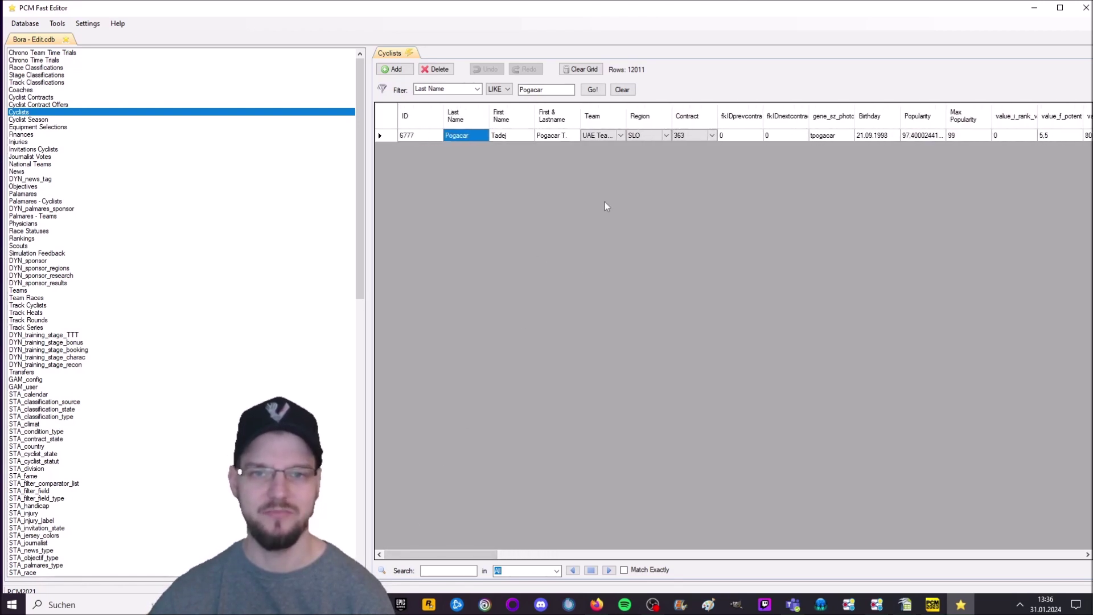
- Clear the team assignment in Pogacar's cyclist record by choosing the blank entry
left_click(615, 135)
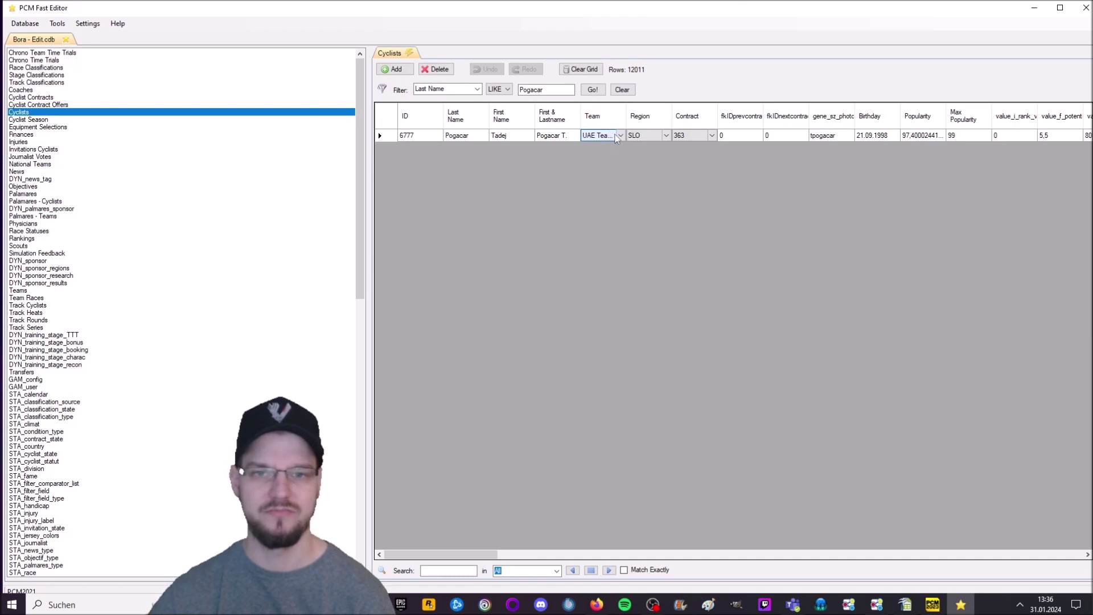
left_click(620, 136)
mouse_move(621, 166)
left_mouse_down()
mouse_move(623, 178)
mouse_move(623, 153)
left_mouse_up()
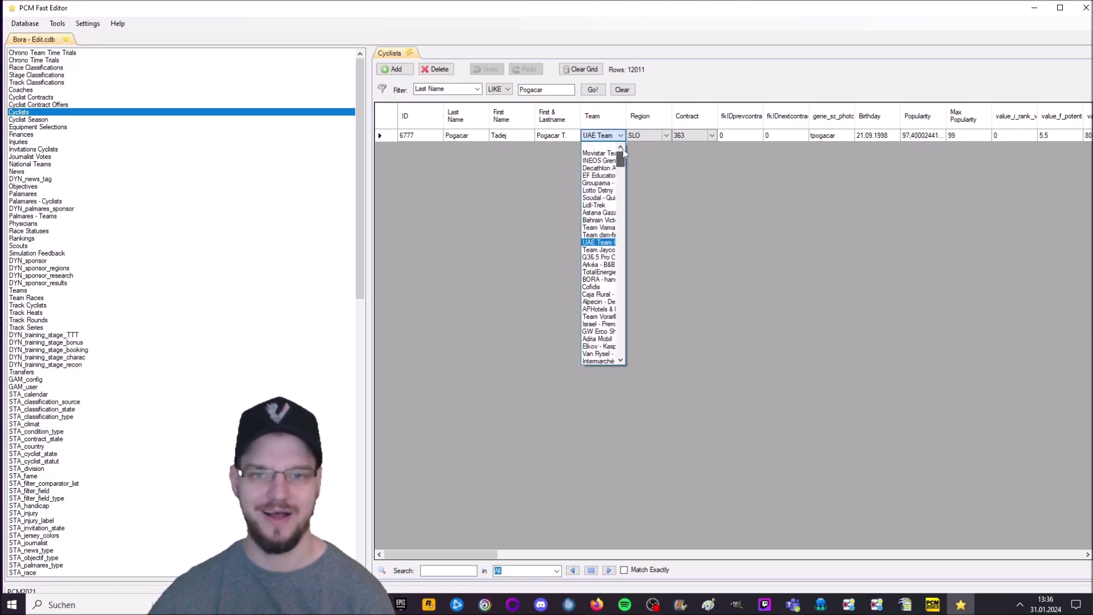
left_click(621, 147)
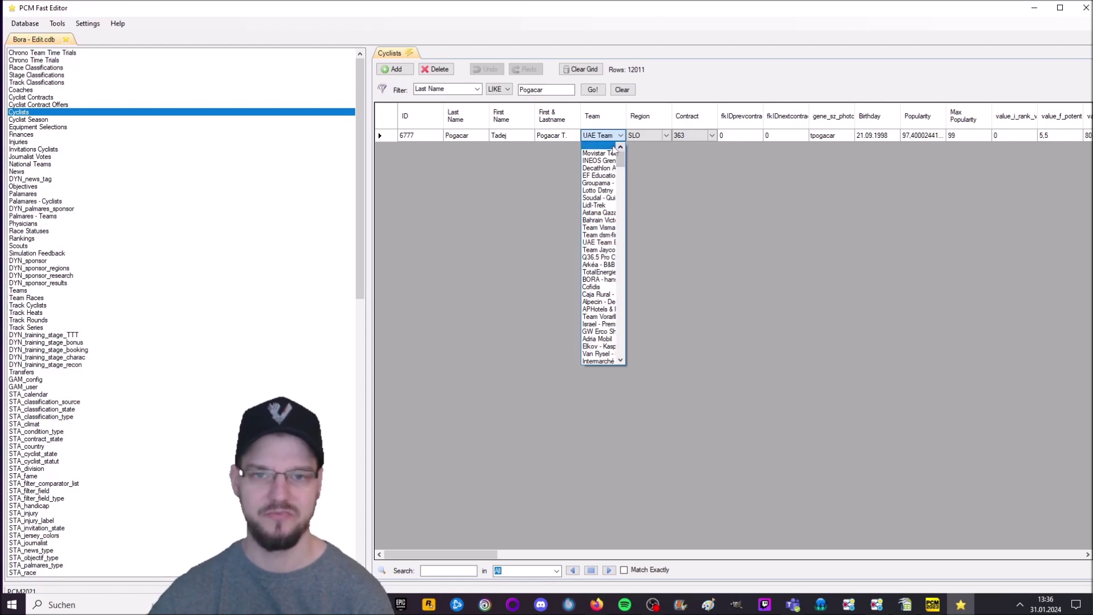
left_click(598, 147)
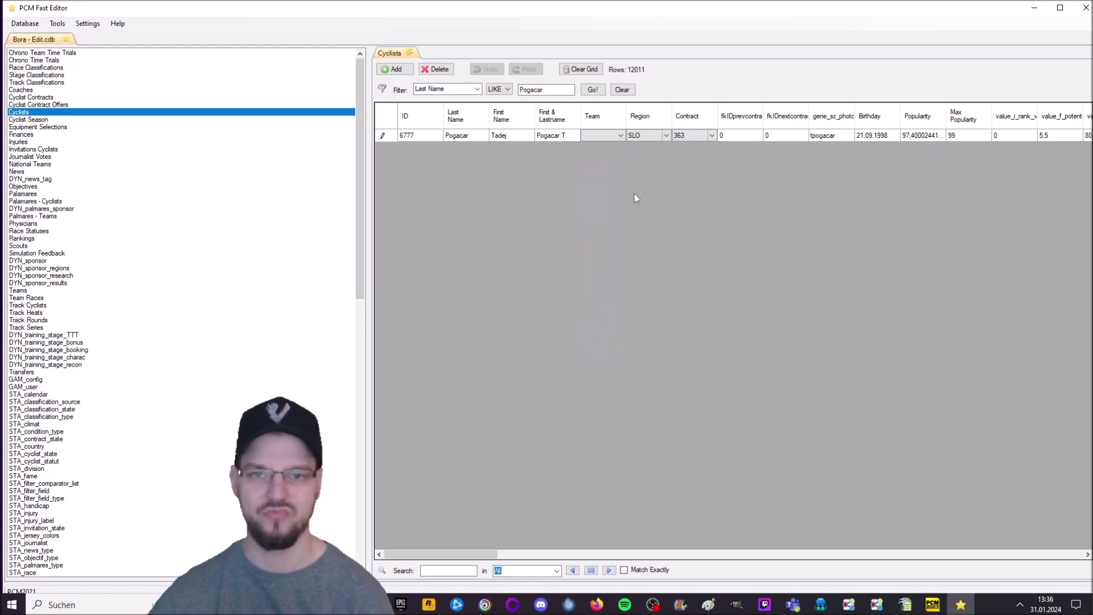
- Set the team in Pogacar's cyclist record to BORA - hansgrohe
left_click(620, 137)
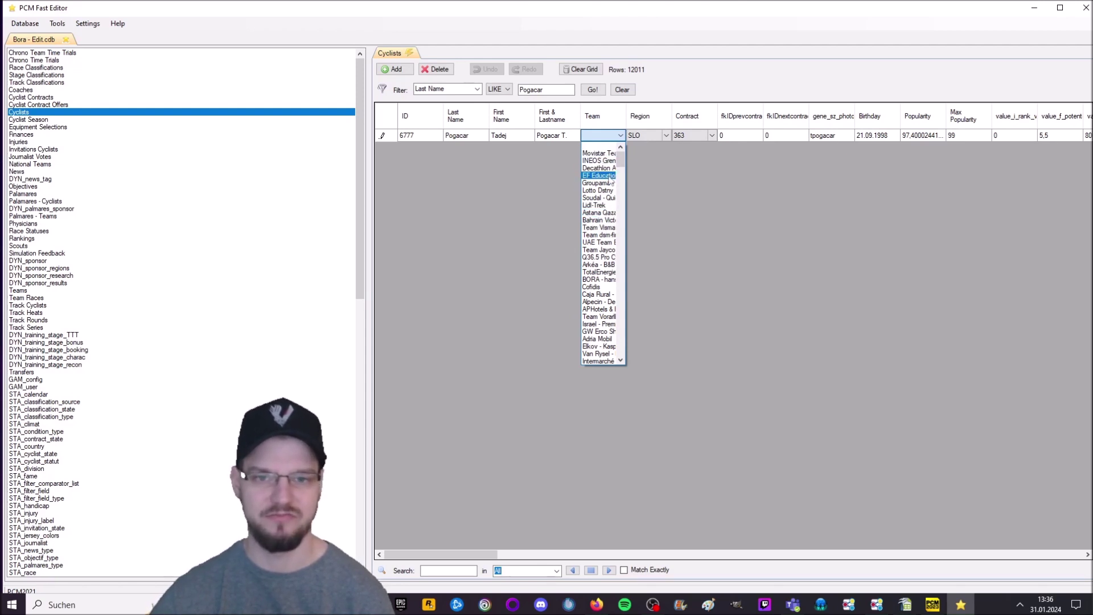
left_click(598, 280)
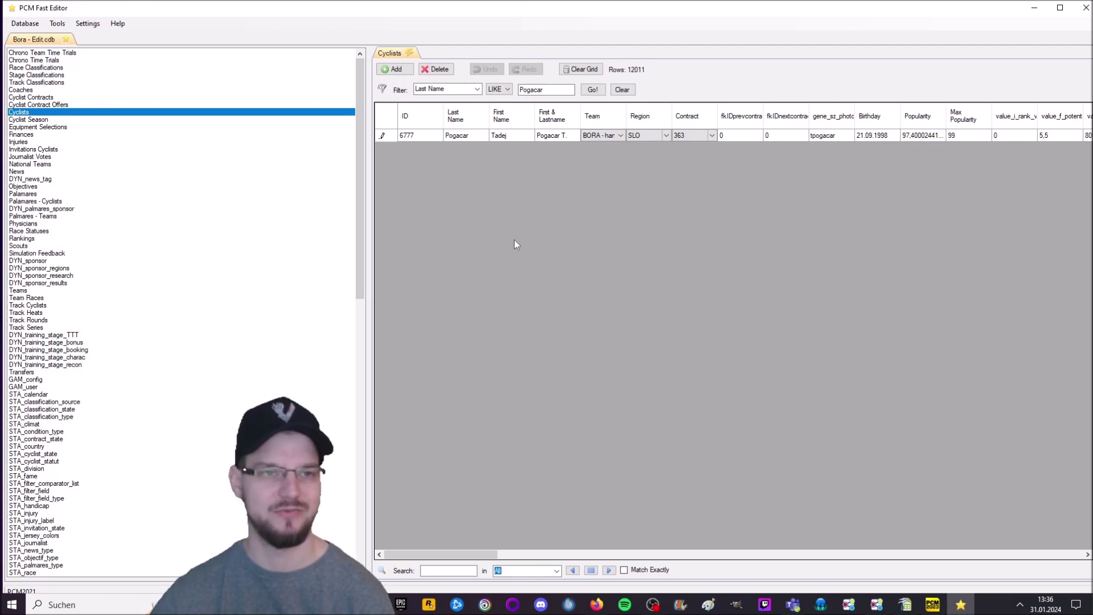
- Open the Cyclist Contracts table and filter it by cyclist Pogacar
left_click(40, 98)
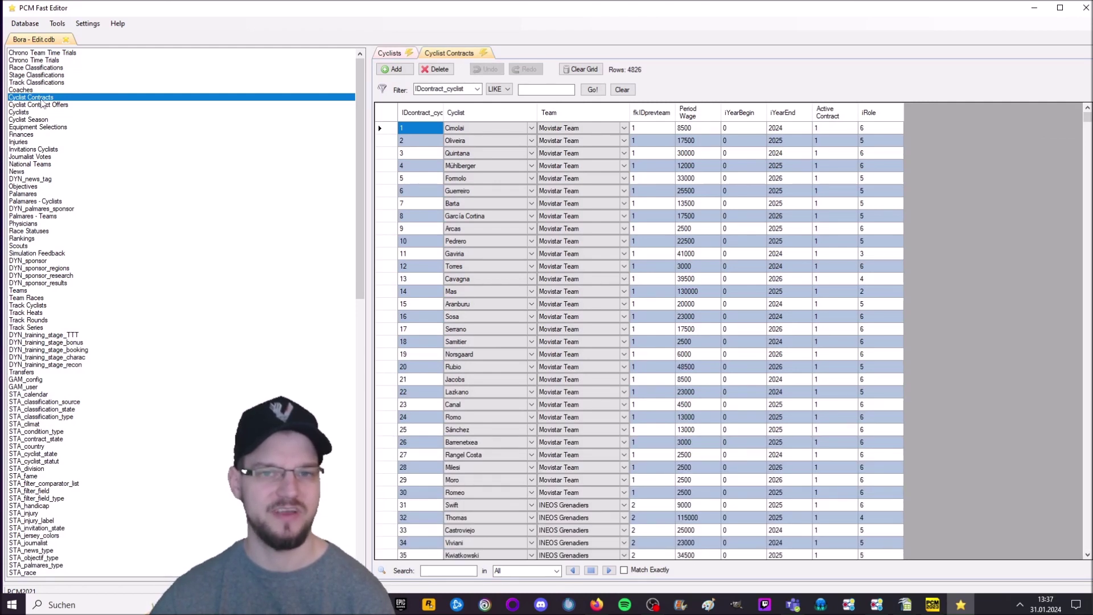
left_click(477, 89)
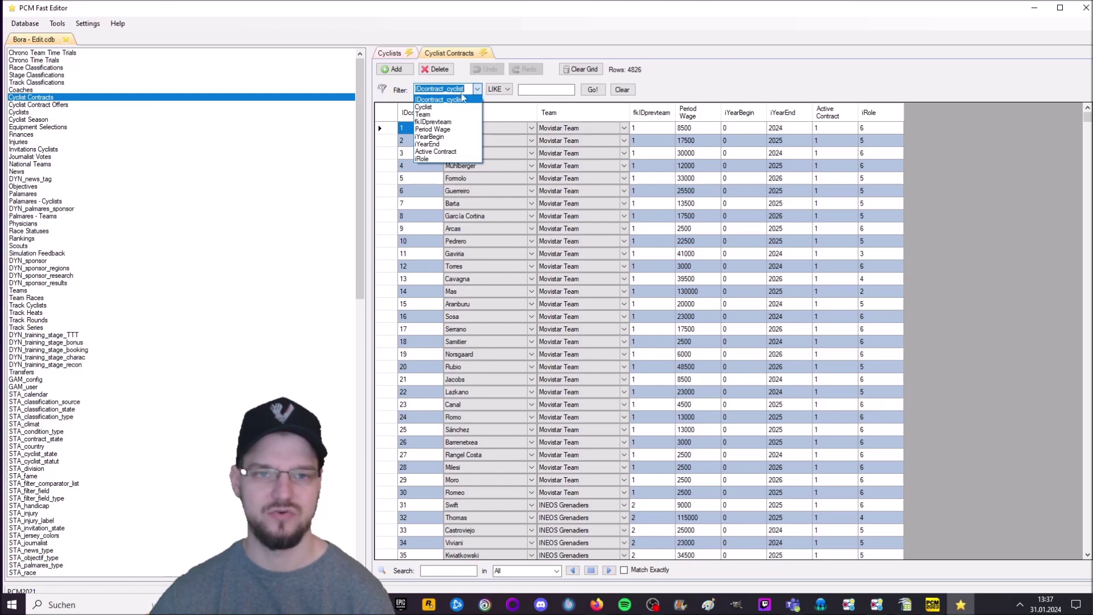
left_click(436, 113)
left_click(547, 90)
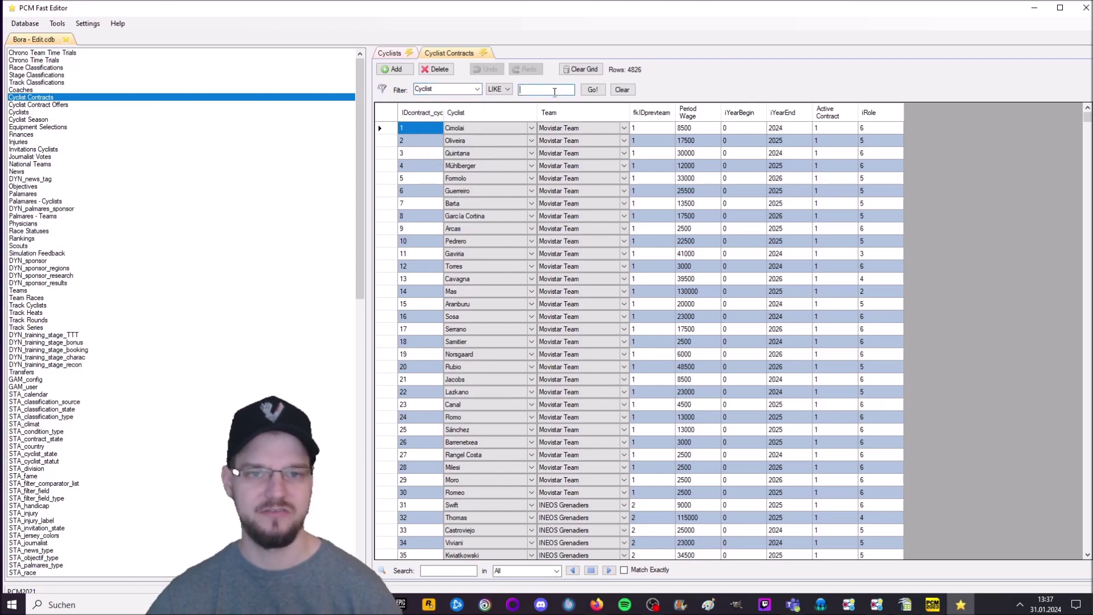
type("Pogacar")
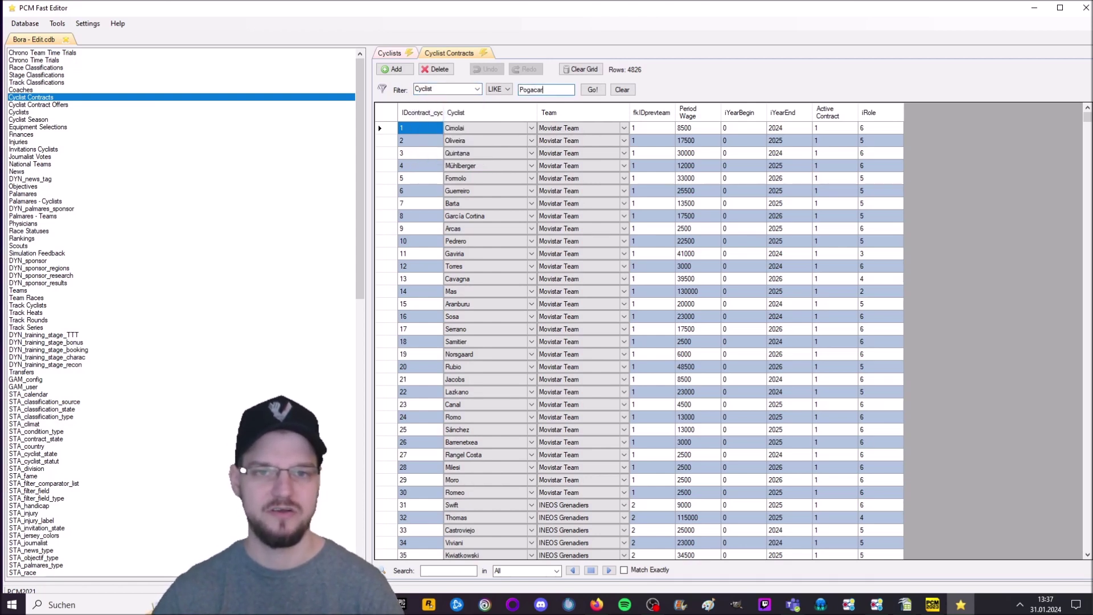
left_click(593, 89)
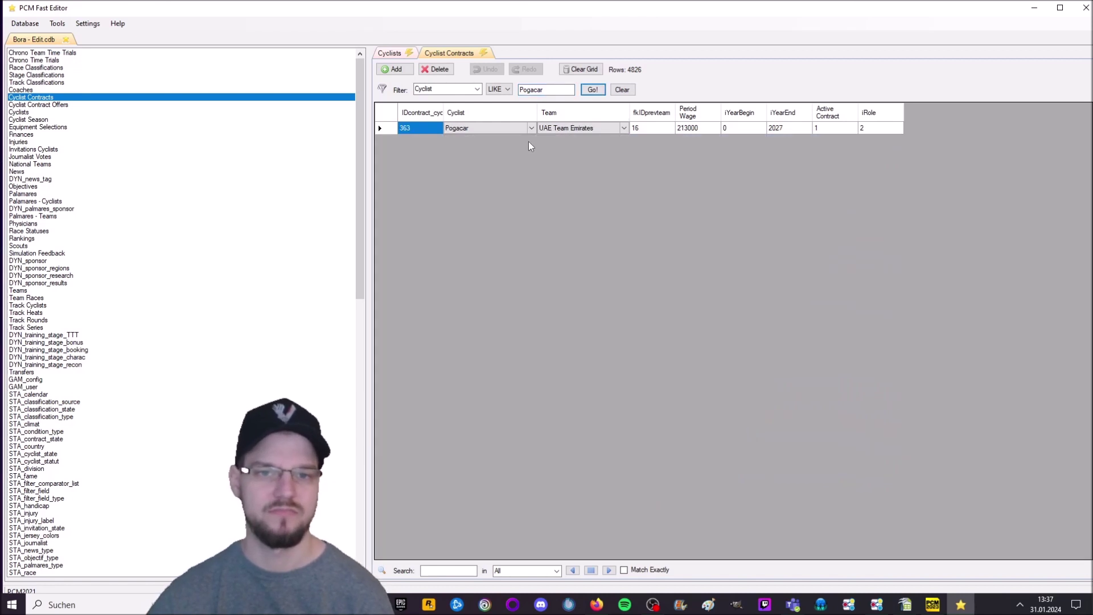
- Change the team in Pogacar's contract record to BORA - hansgrohe
left_click(568, 135)
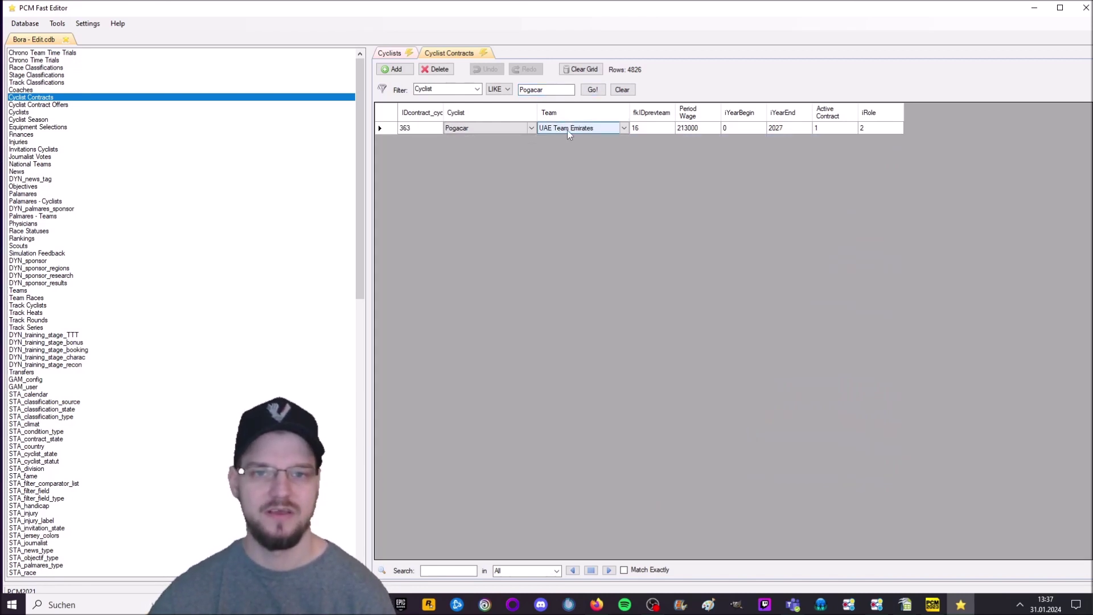
left_click(569, 136)
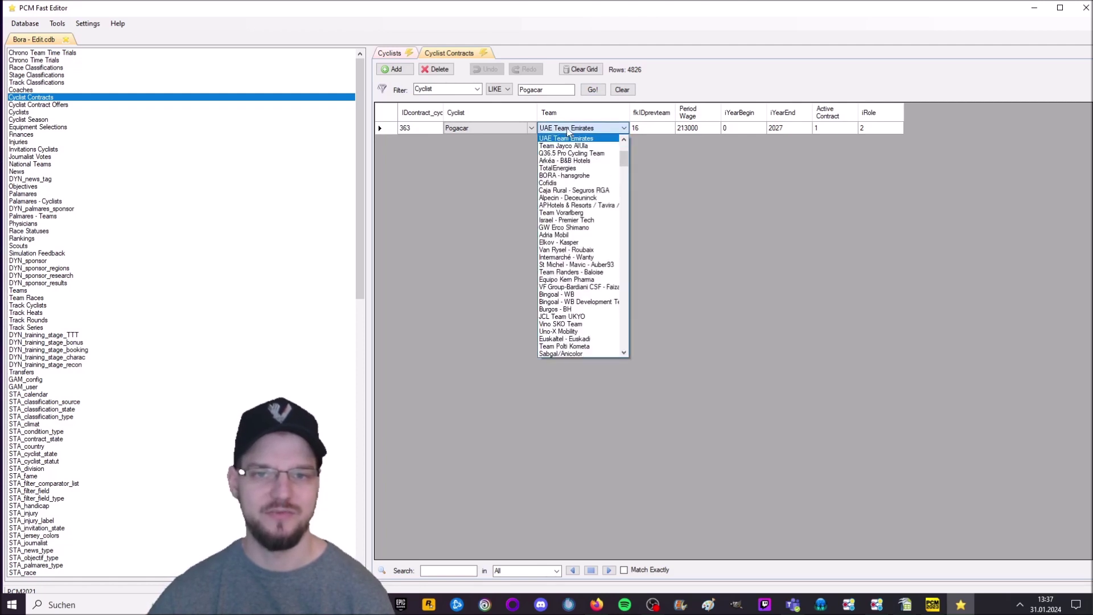
left_click(577, 177)
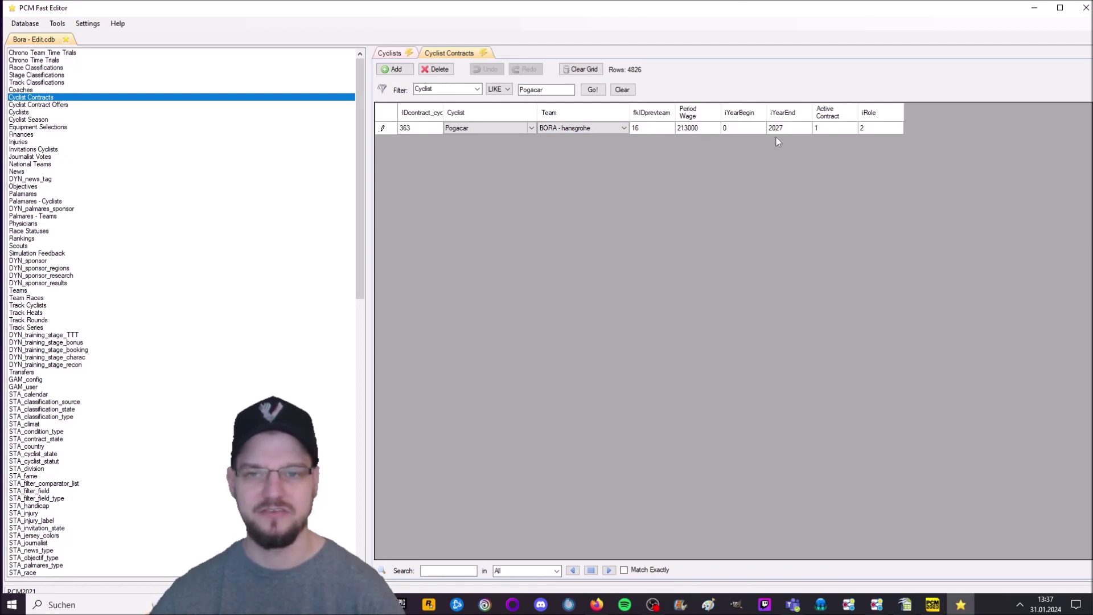
- Set the period wage in Pogacar's contract to 250000
left_click(697, 128)
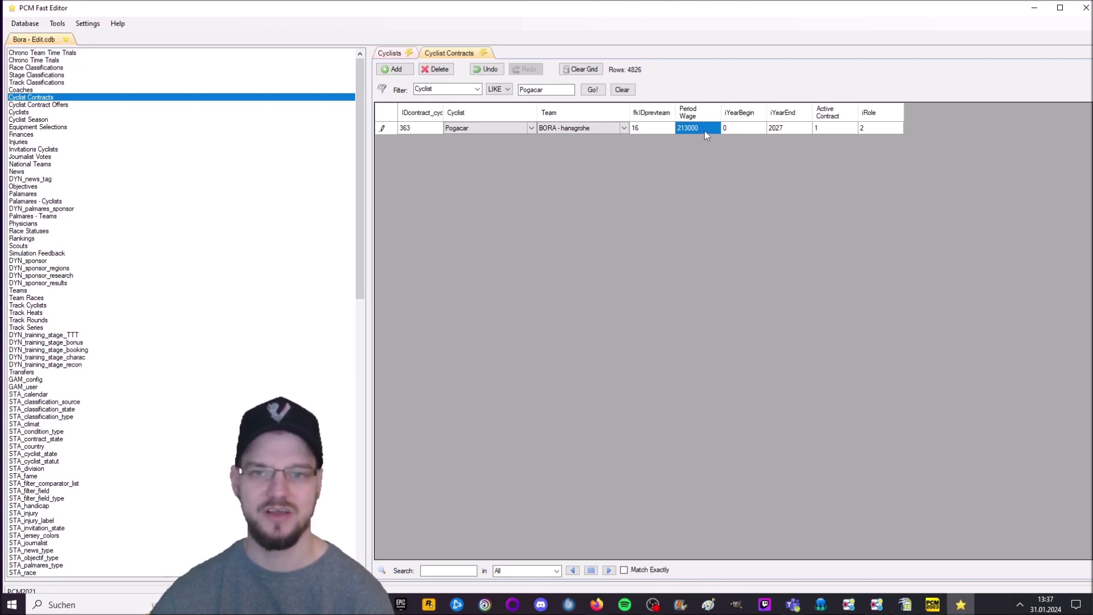
left_click(702, 127)
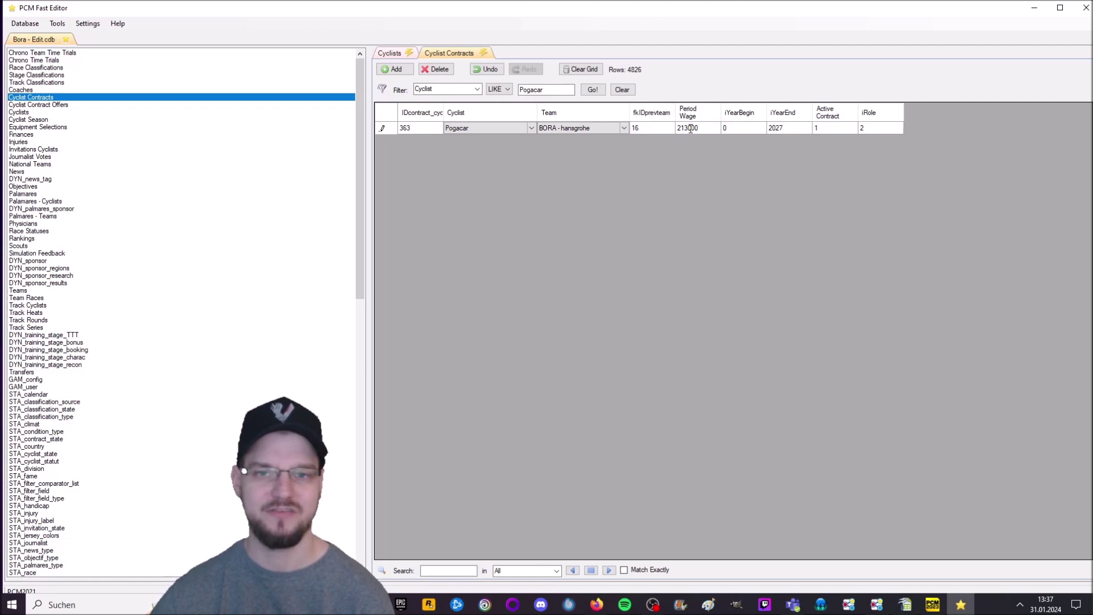
left_click_drag(688, 128, 683, 129)
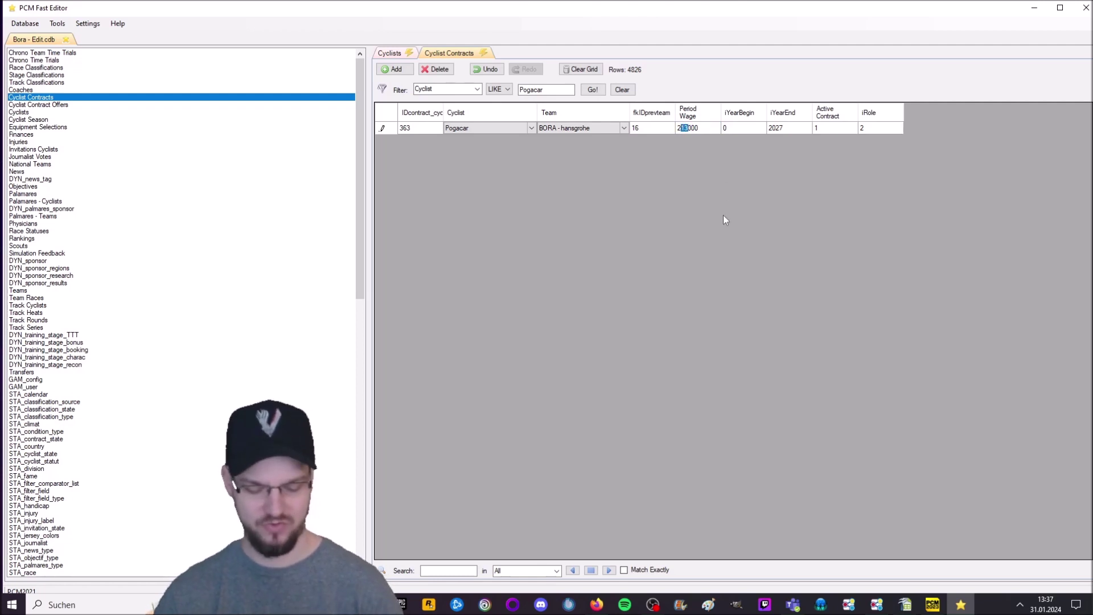
type("50")
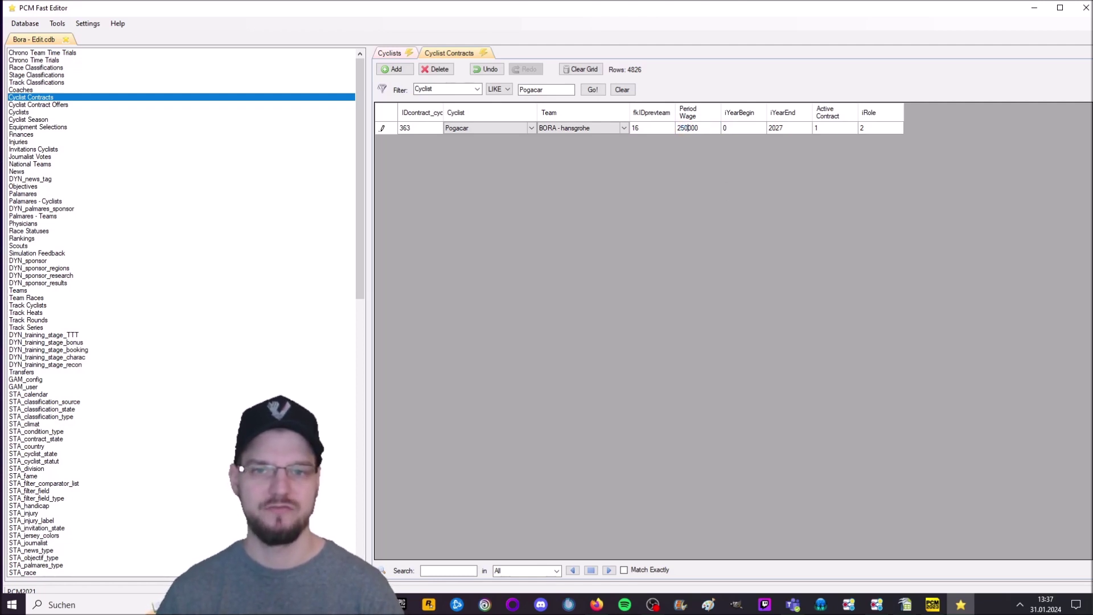
- Set the end year (iYearEnd) of Pogacar's contract to 2030
left_click(795, 129)
left_click(791, 132)
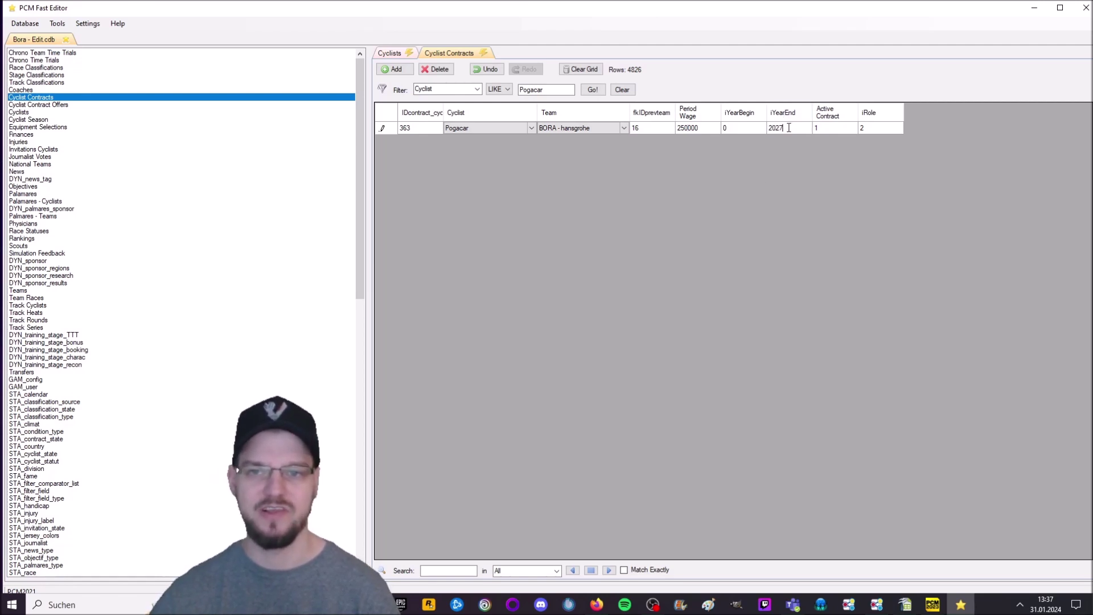
left_click_drag(789, 129, 777, 126)
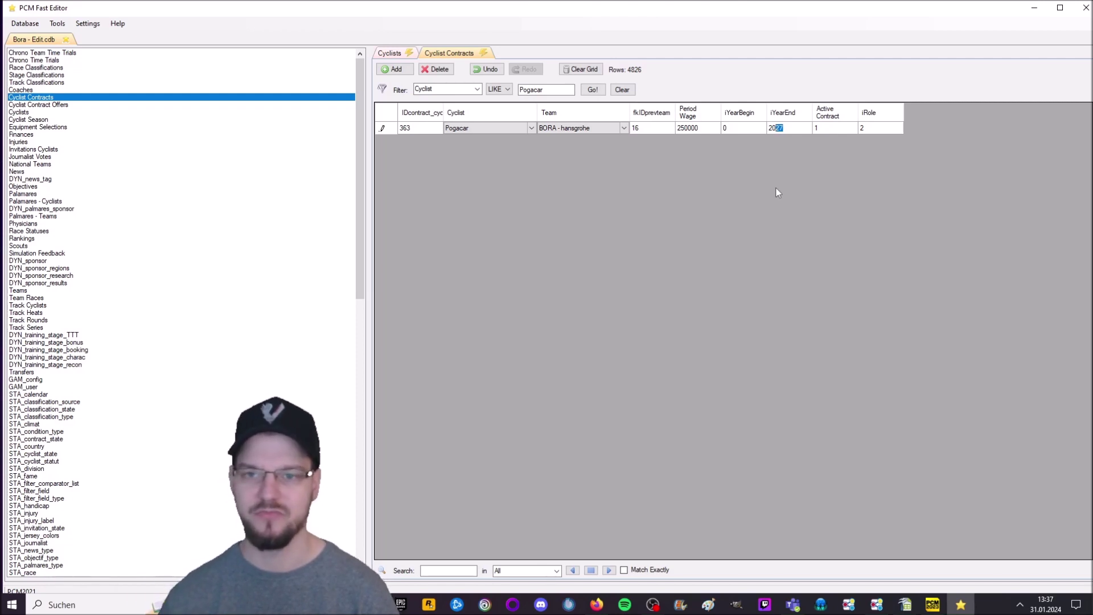
type("30")
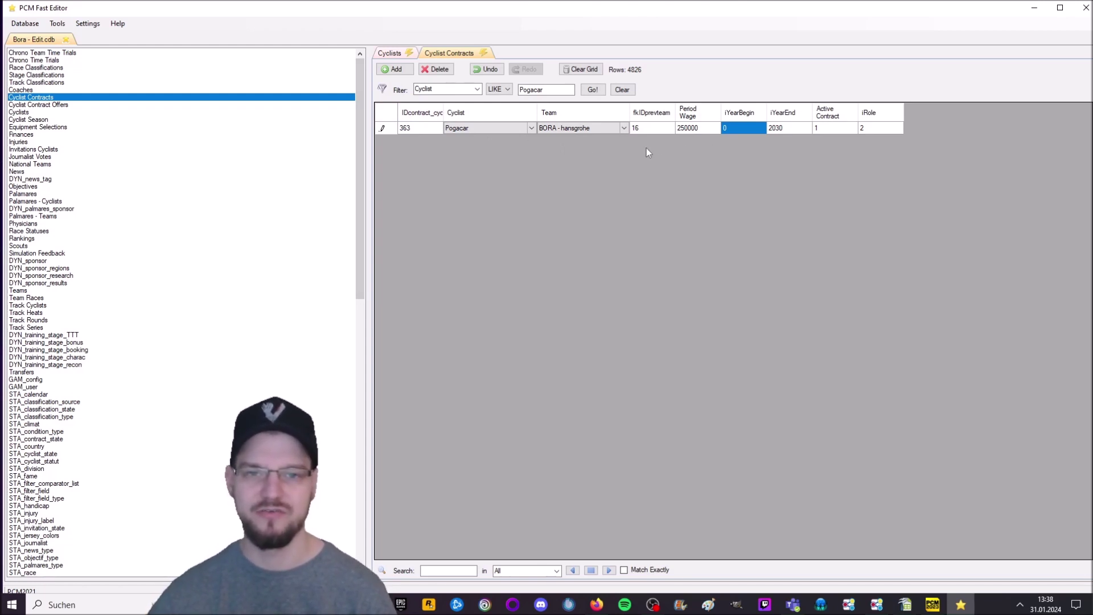
left_click(740, 128)
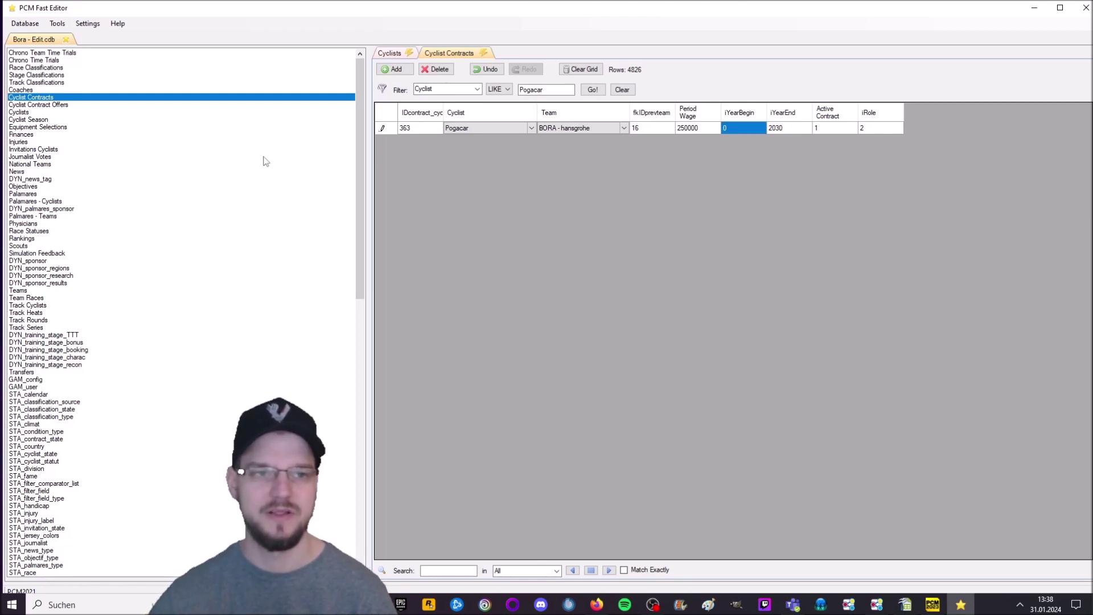
- Save the edited Bora - Edit database
left_click(25, 23)
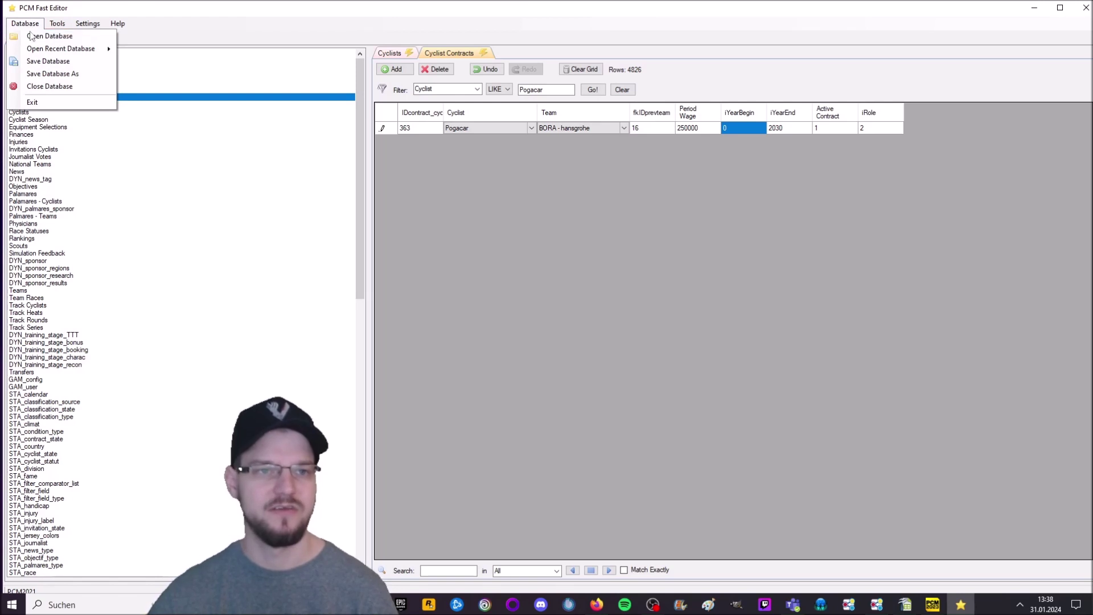
left_click(62, 66)
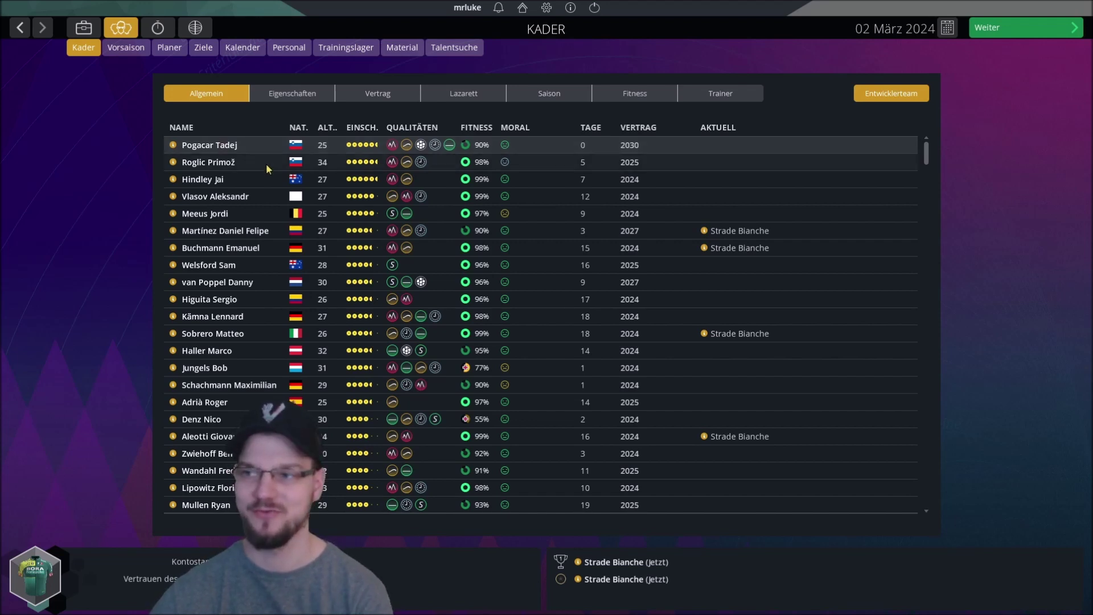
- In Pro Cycling Manager 2023, check Pogacar's rider profile and the team's 2025 squad on the Transfer page
left_click(203, 147)
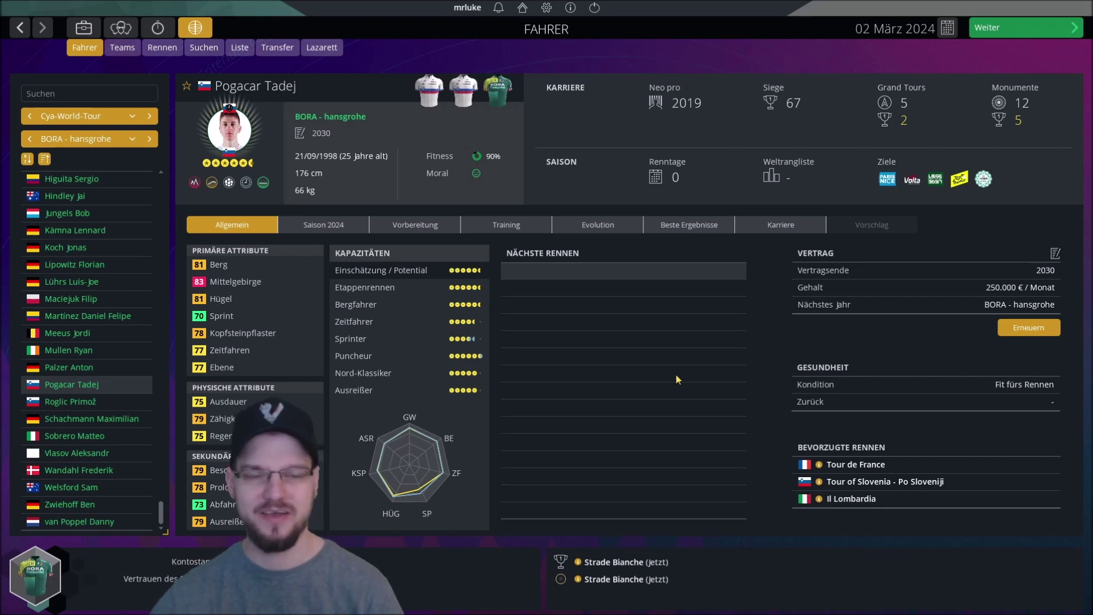
left_click(277, 48)
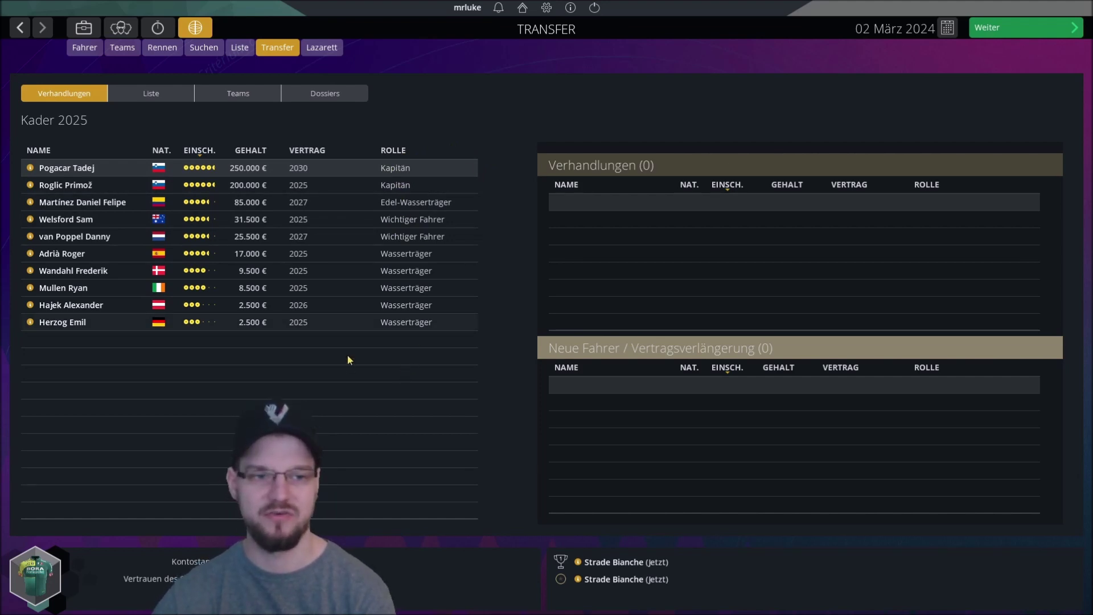
double_click(326, 322)
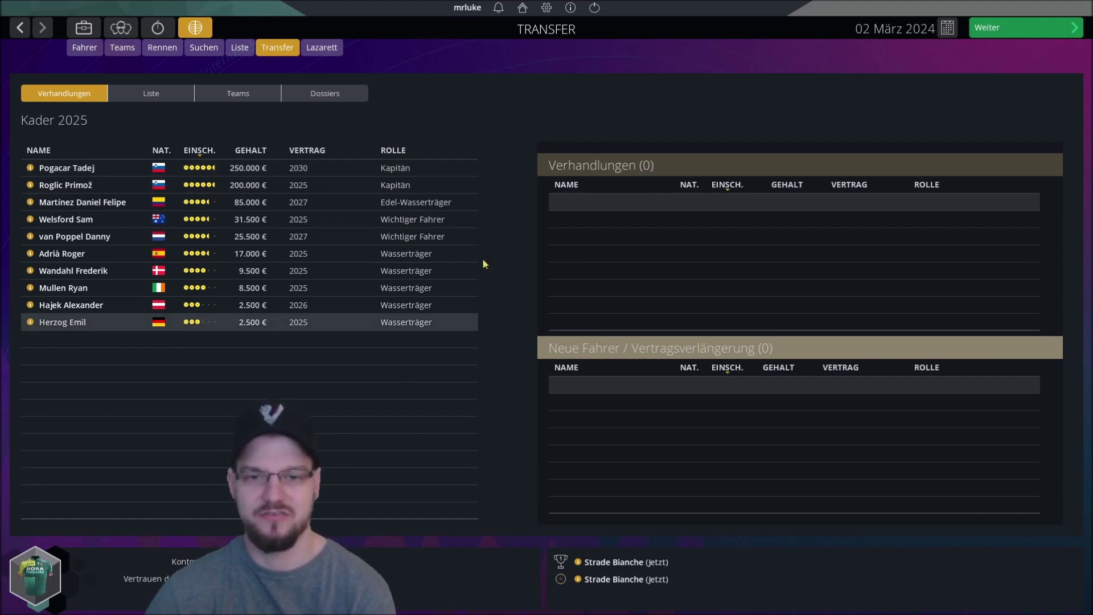